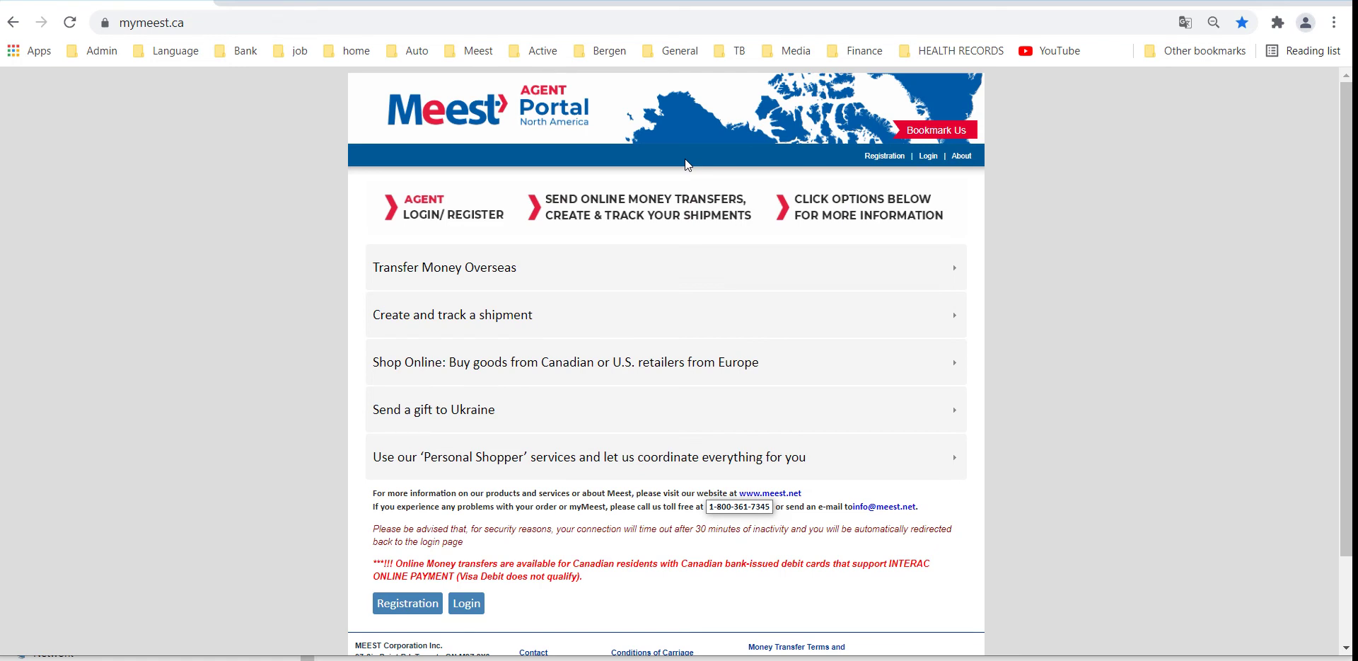
Highlight the portal's web address, mymeest.ca, in the address bar.
left_click_drag(185, 22, 119, 23)
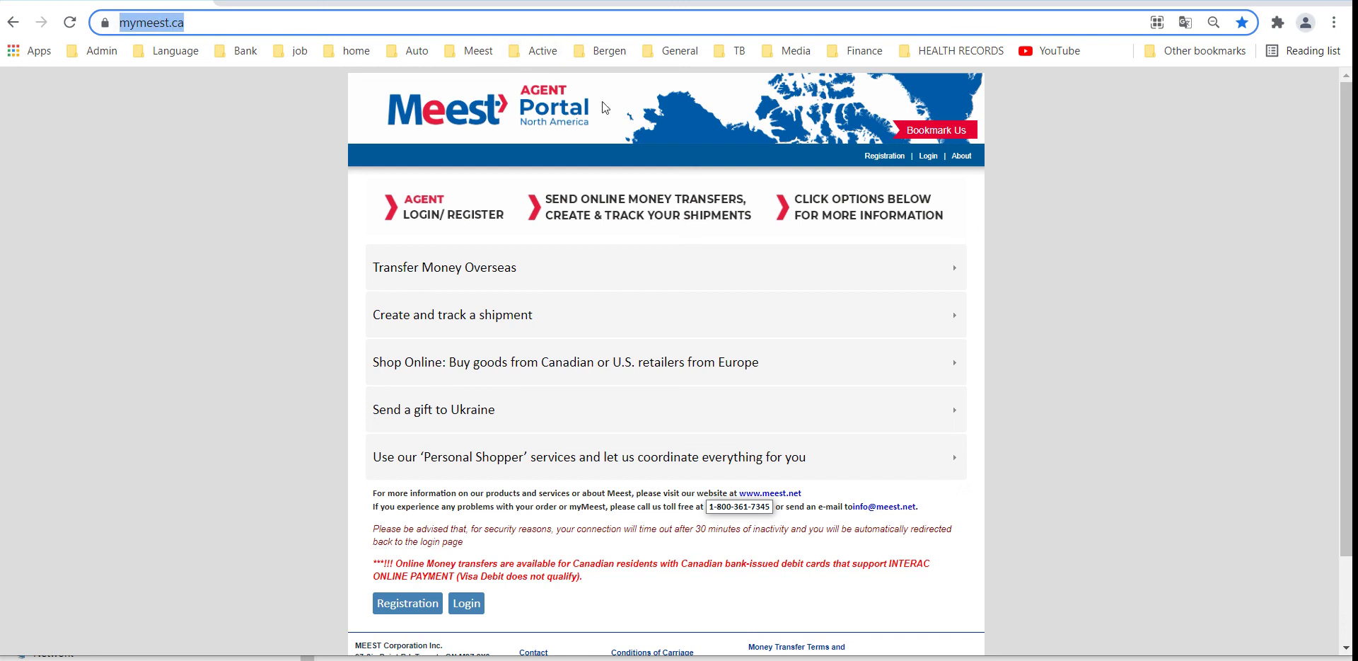
From the login form, sign in with branch MEEST AMERICA INC. and service Parcels Shipment.
left_click(466, 604)
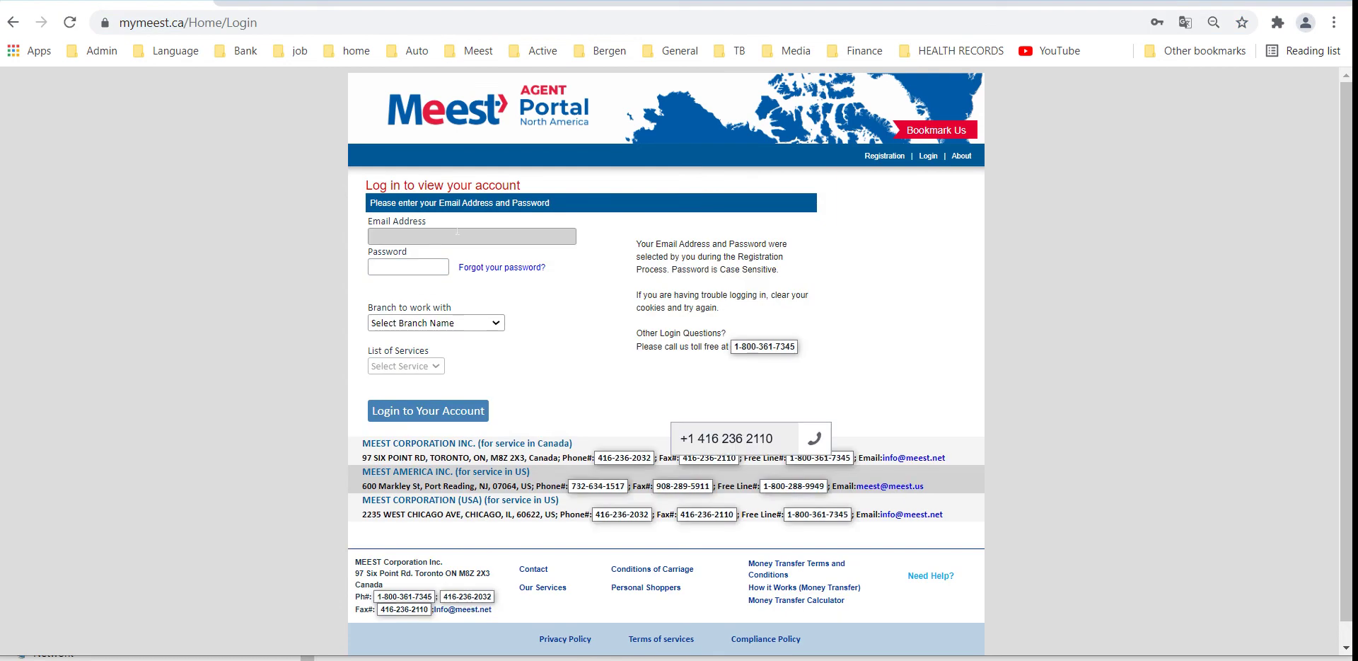
left_click(432, 323)
left_click(443, 363)
left_click(449, 368)
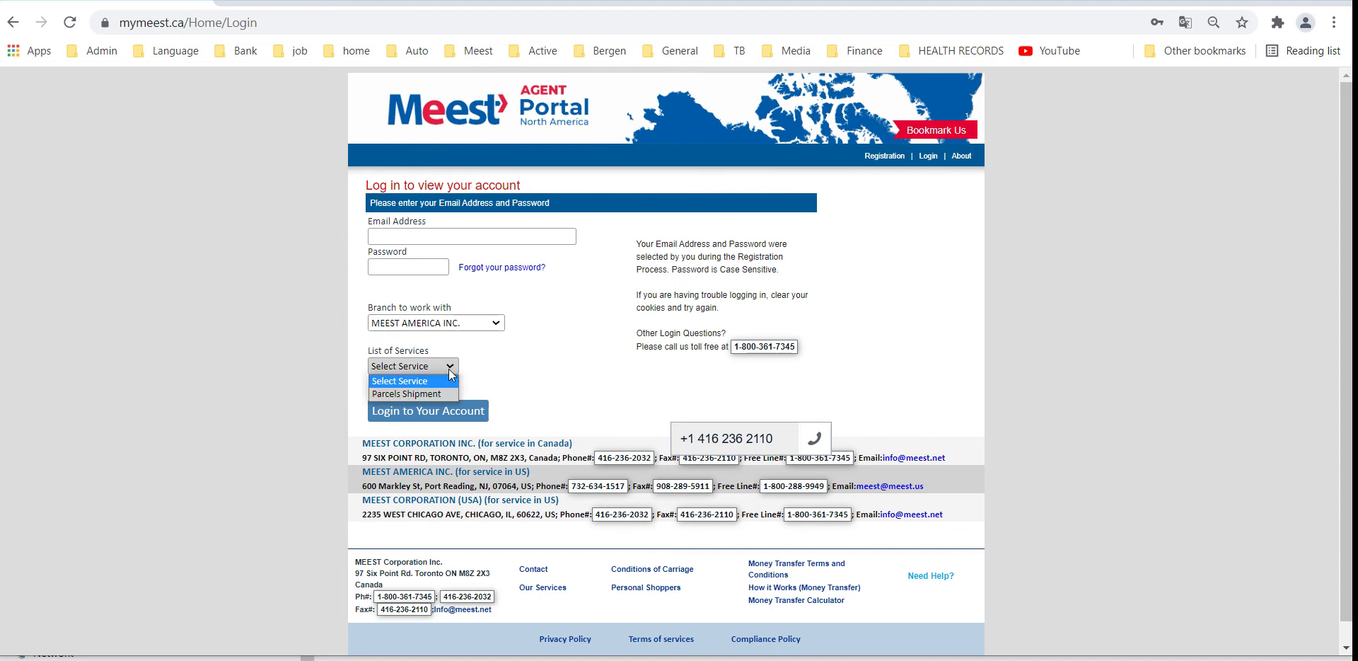
left_click(409, 392)
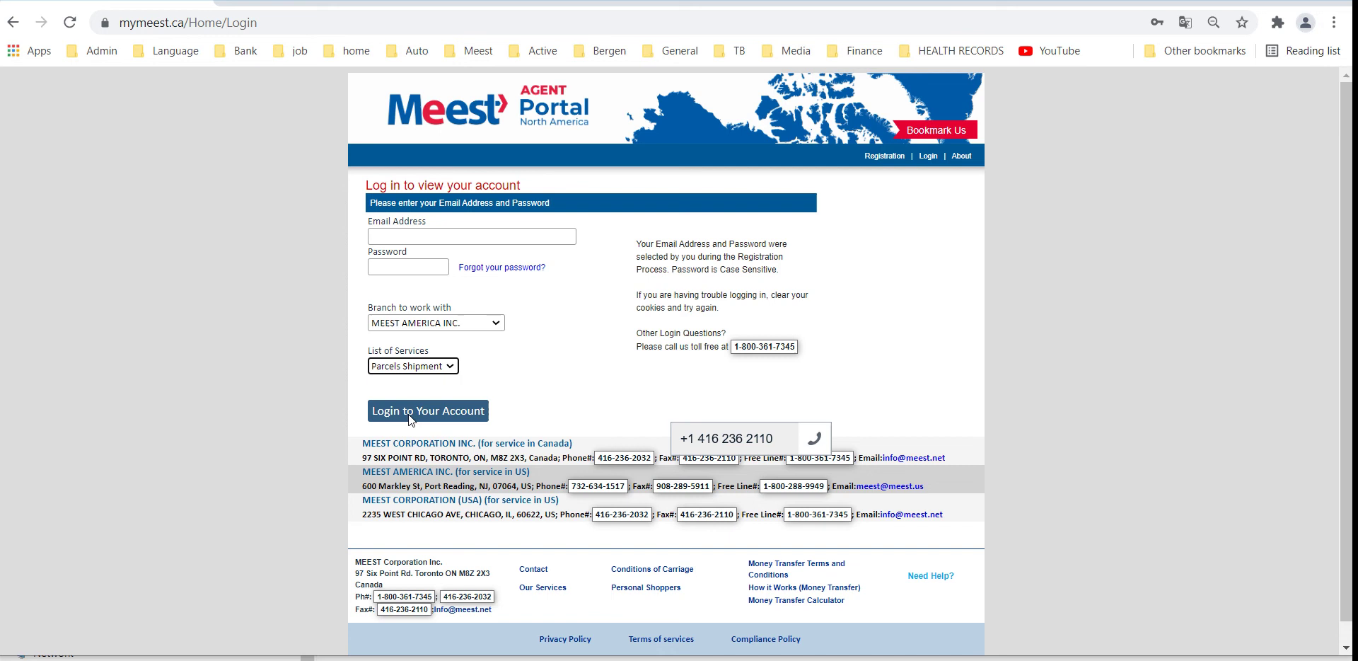
left_click(391, 414)
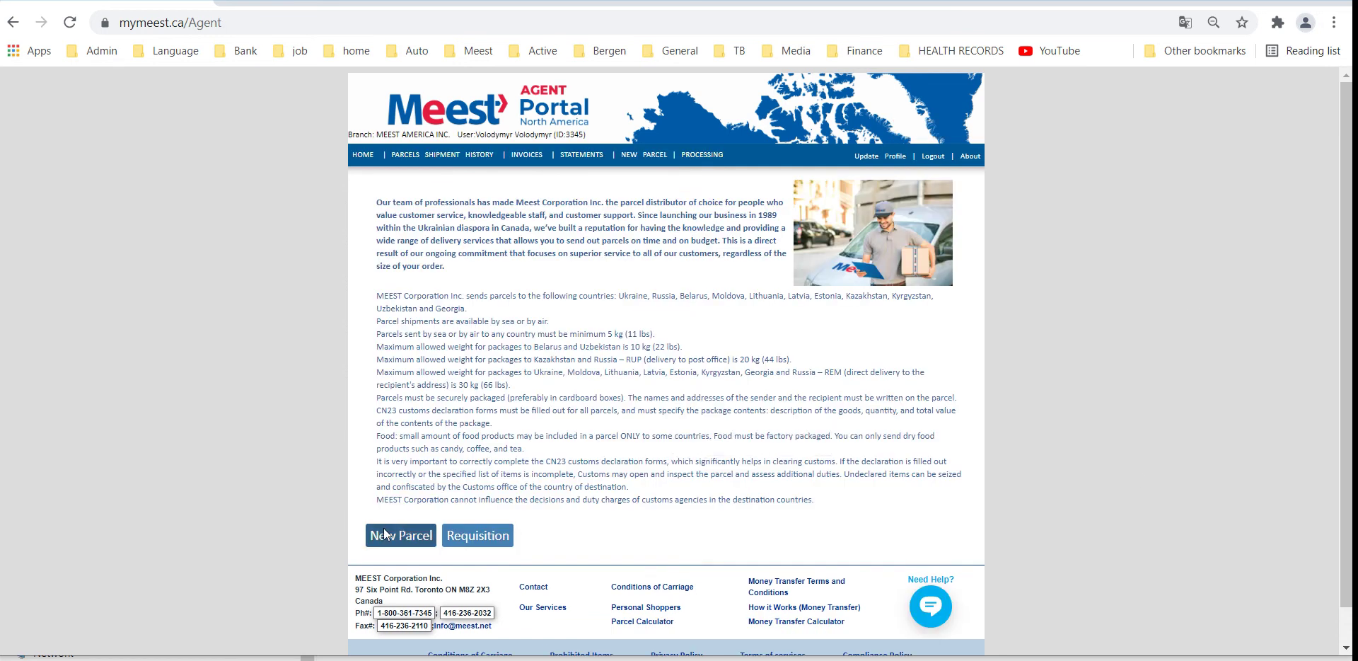
Start a new parcel record.
left_click(401, 535)
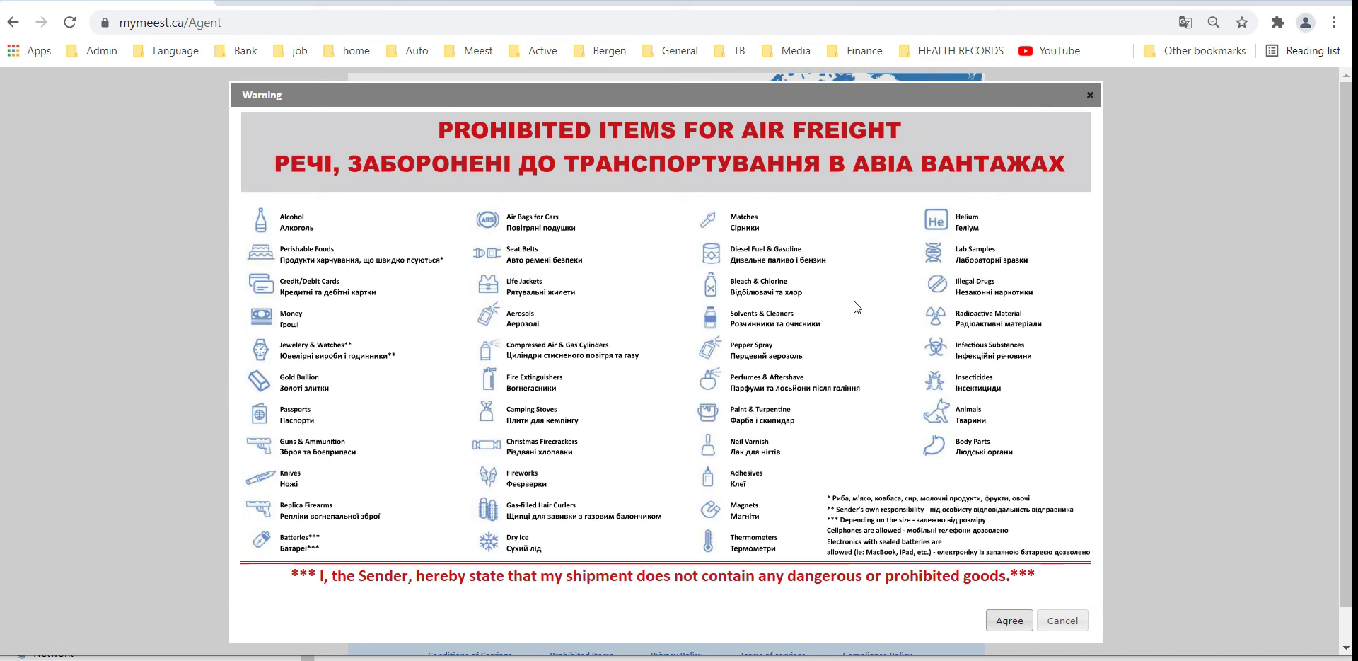
Accept the prohibited-items declaration and set the destination to Lviv Oblast, Ukraine.
left_click(1009, 622)
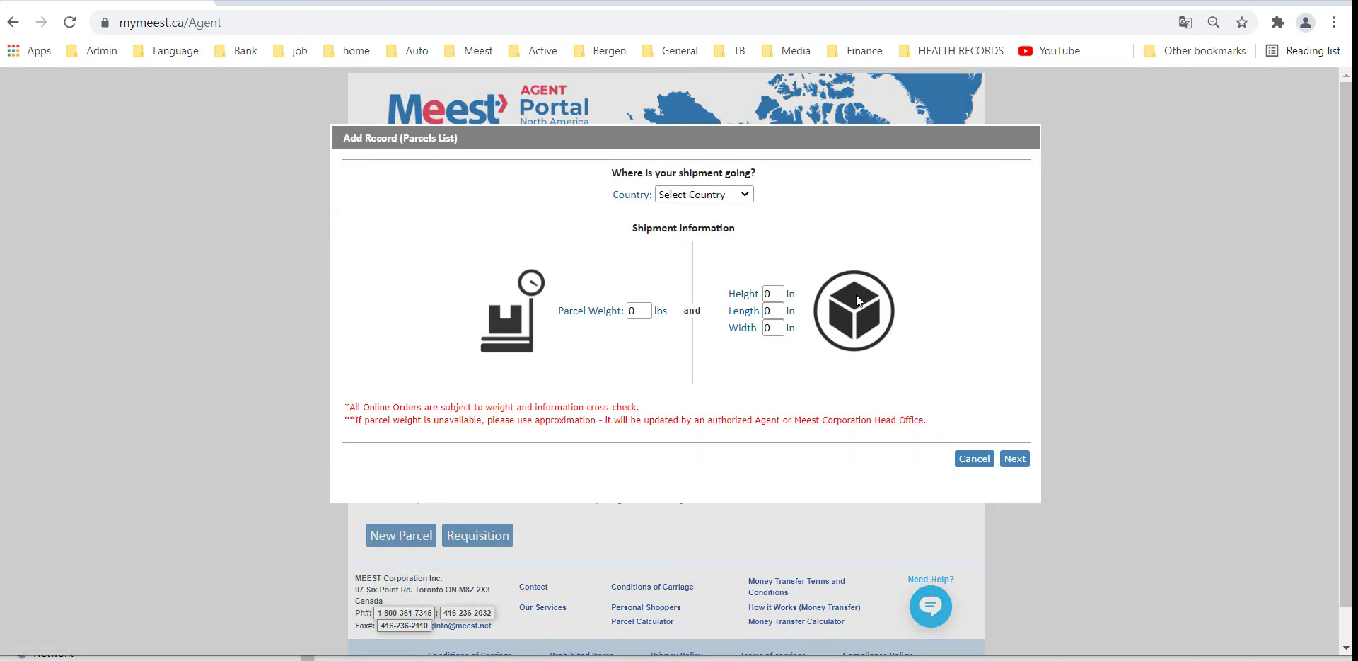
left_click(708, 194)
left_click(715, 225)
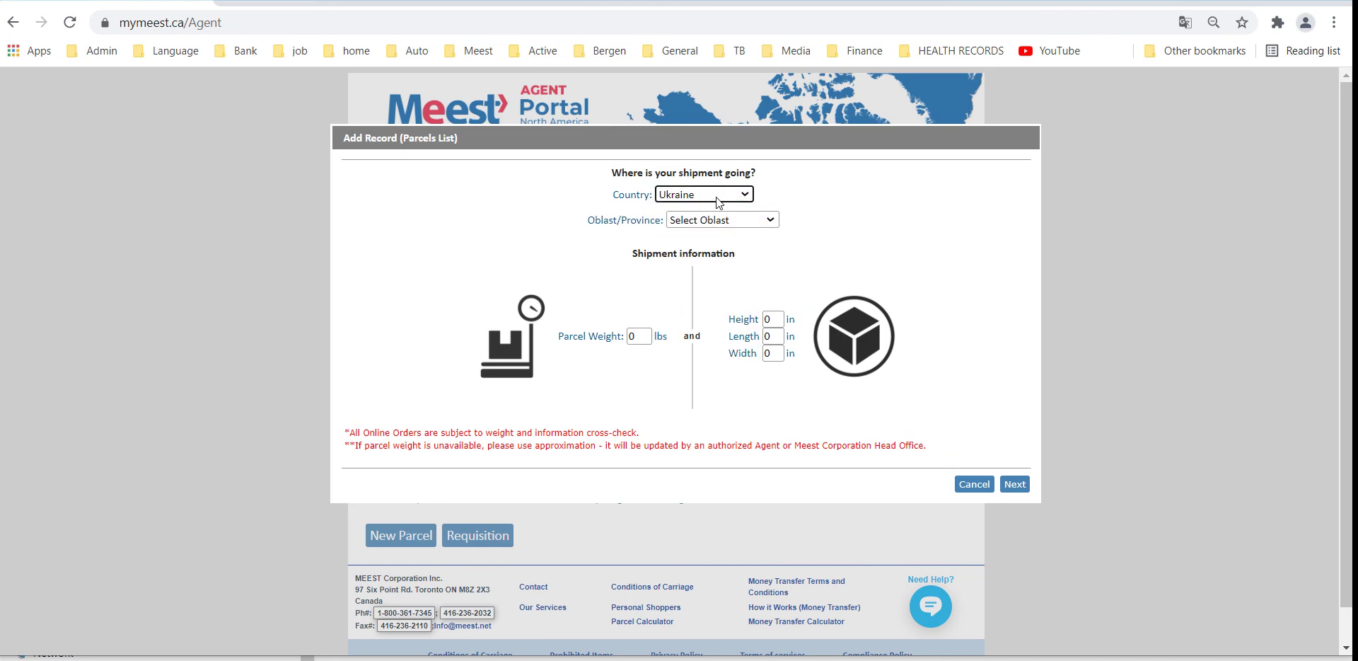
left_click(716, 217)
left_click(695, 421)
Enter weight 5 lbs and dimensions 5×5×5 in, then continue to delivery options.
left_click(640, 336)
type("5")
key("Tab")
type("5")
key("Tab")
type("5")
key("Tab")
type("5")
left_click(1015, 485)
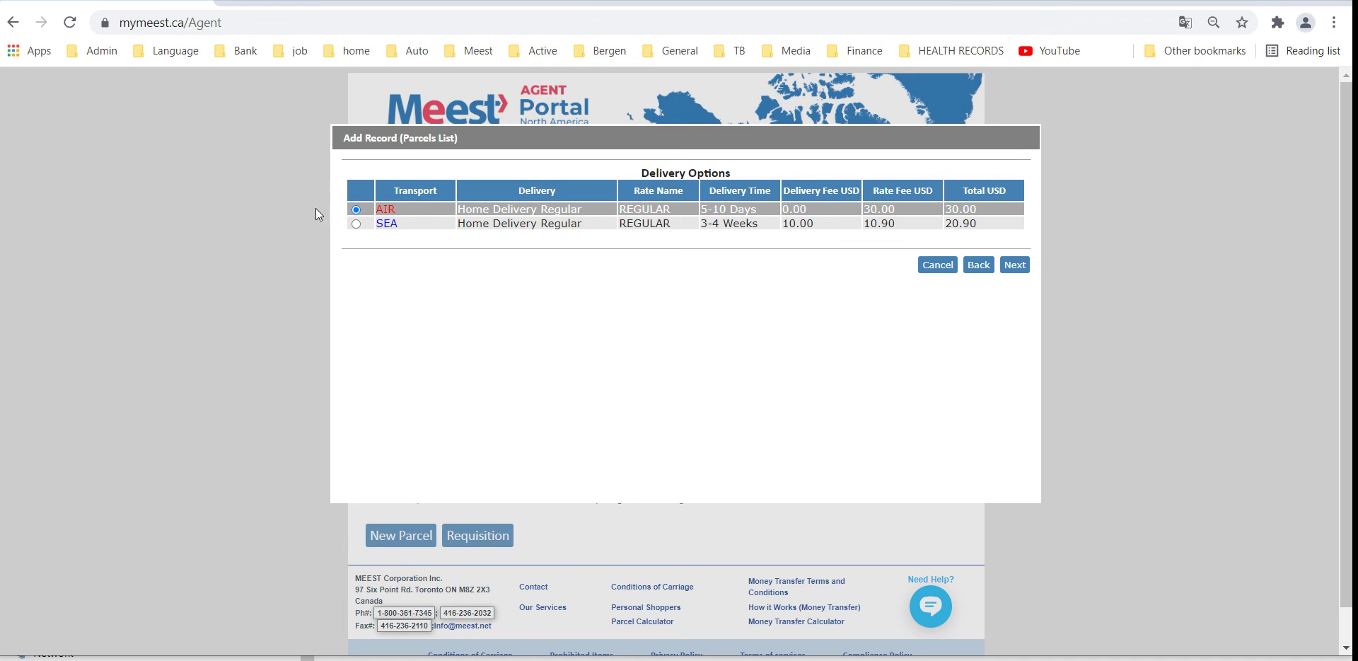
Choose SEA delivery, accept carriage conditions, waive extra insurance, and save the parcel record.
left_click(357, 224)
left_click(1016, 265)
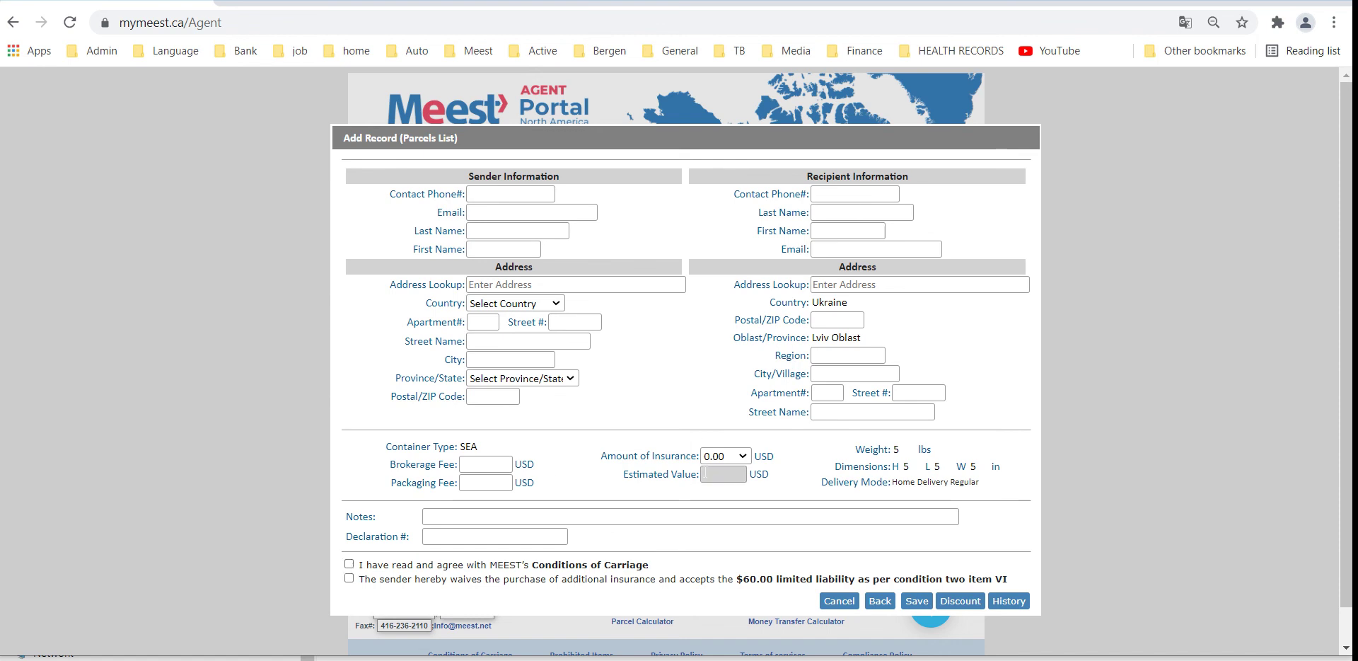
left_click(349, 564)
left_click(349, 578)
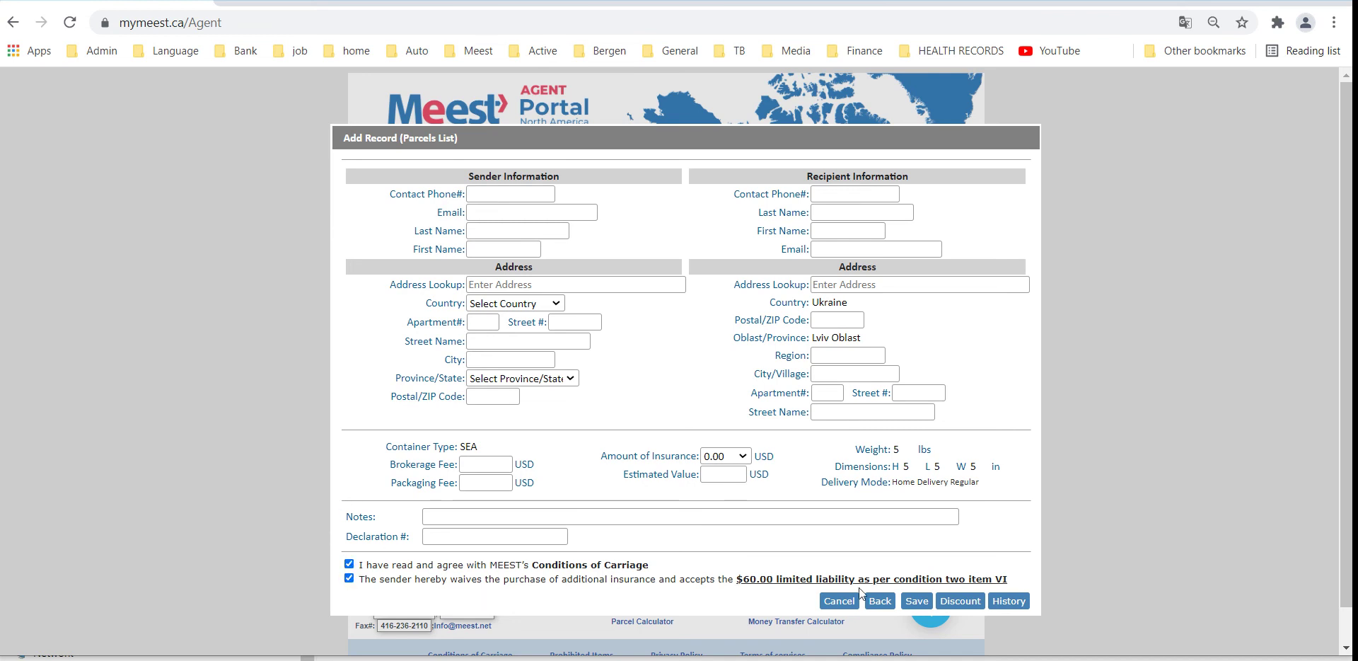
left_click(918, 601)
left_click(760, 408)
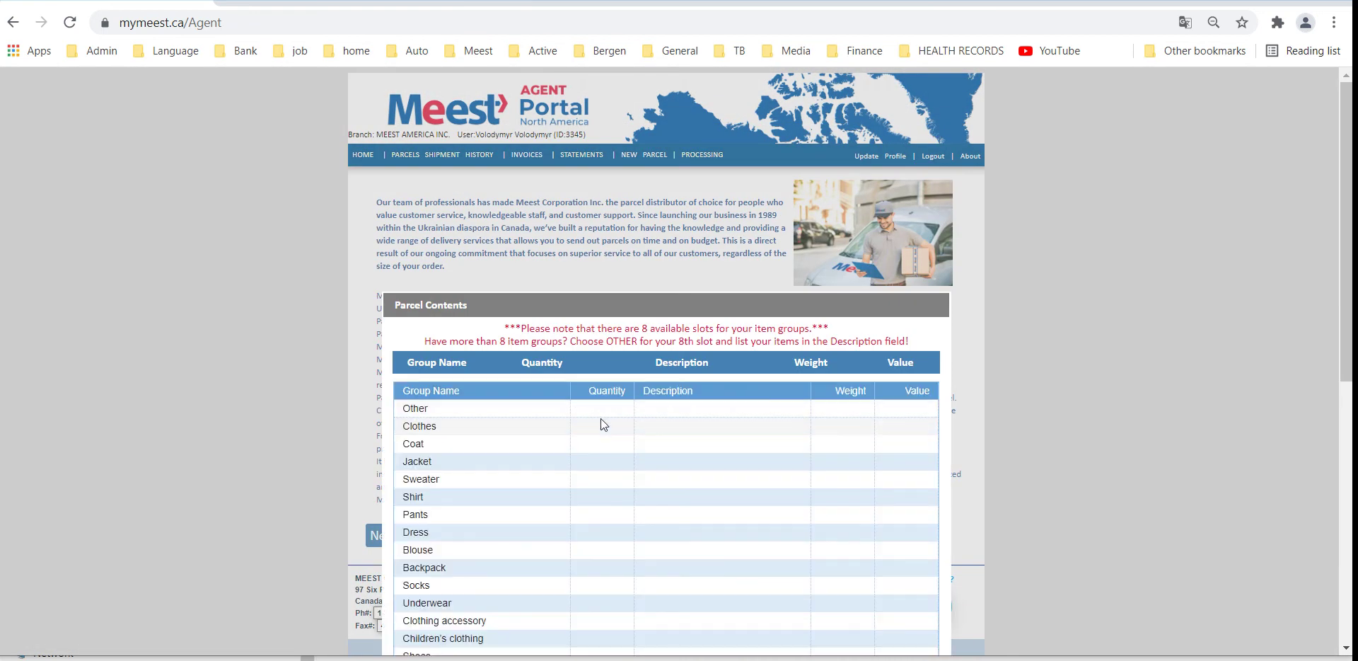
Set quantity 2 for Clothes, Dress and Clothing accessory and save the parcel contents.
left_click(601, 419)
type("2")
left_click(613, 530)
type("2")
left_click(594, 620)
type("2")
scroll(652, 604, "down", 3)
scroll(652, 597, "down", 3)
left_click(879, 641)
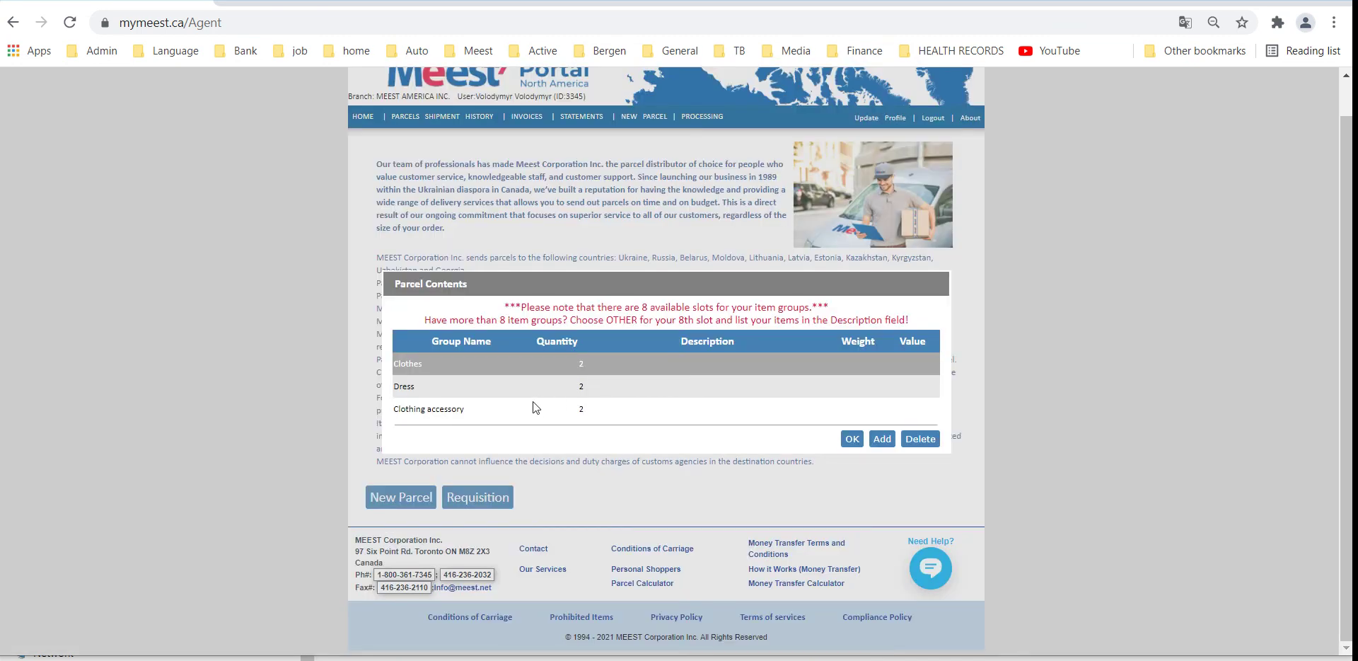
left_click(852, 439)
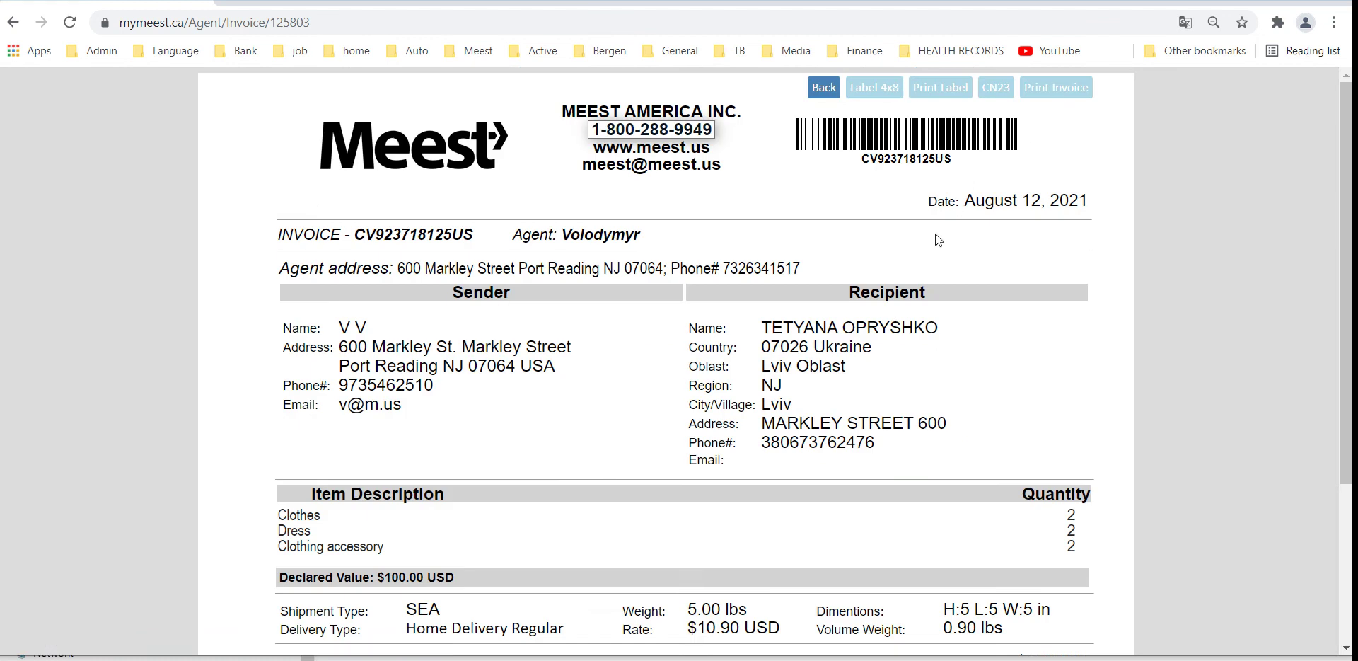
Check the parcel's $20.90 invoice total.
scroll(935, 235, "down", 3)
left_click_drag(1090, 532, 1004, 536)
scroll(943, 470, "up", 3)
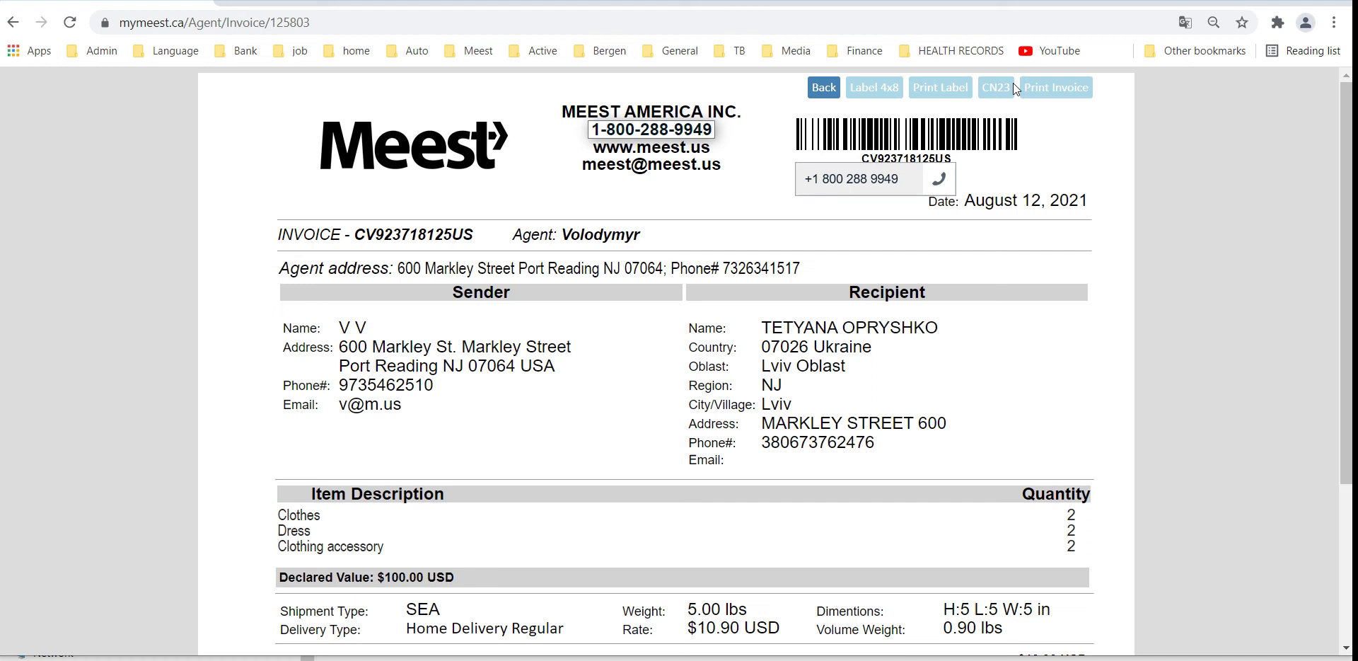
Draw and capture the sender's signature, then bring up the CN23 customs declaration.
scroll(736, 628, "down", 3)
left_click(936, 627)
left_click_drag(484, 410, 958, 456)
left_click(1009, 573)
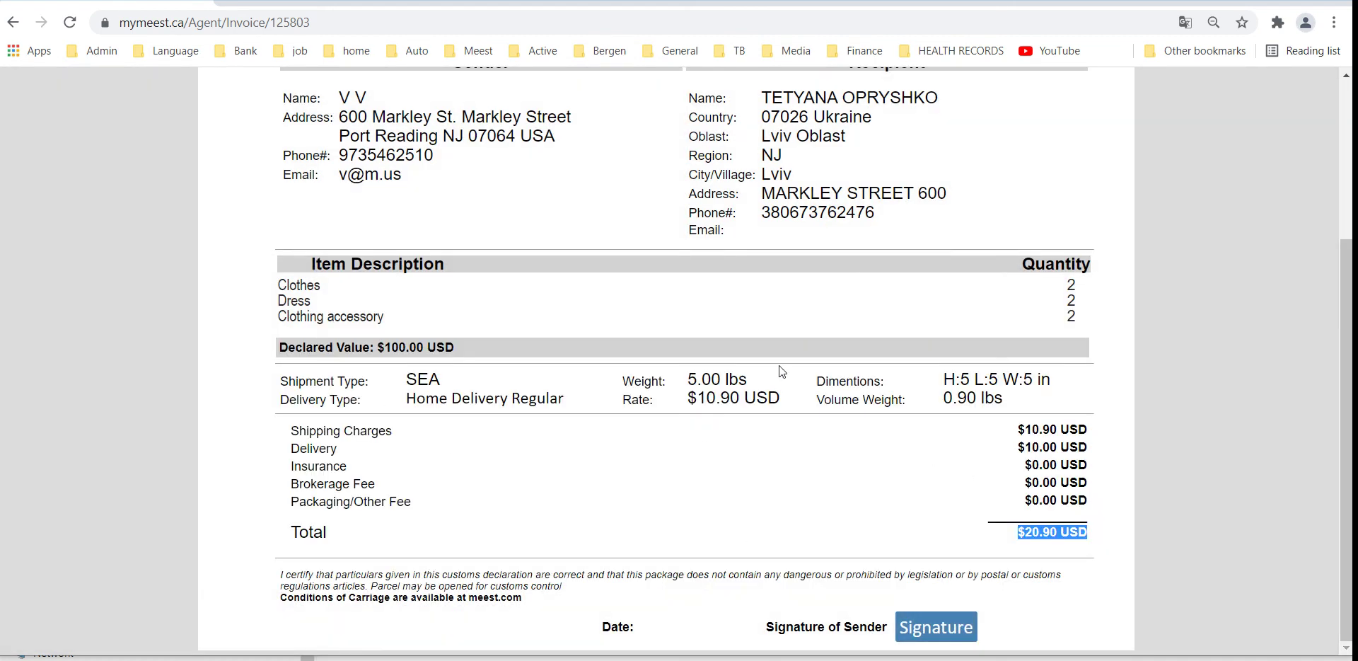
scroll(779, 365, "up", 3)
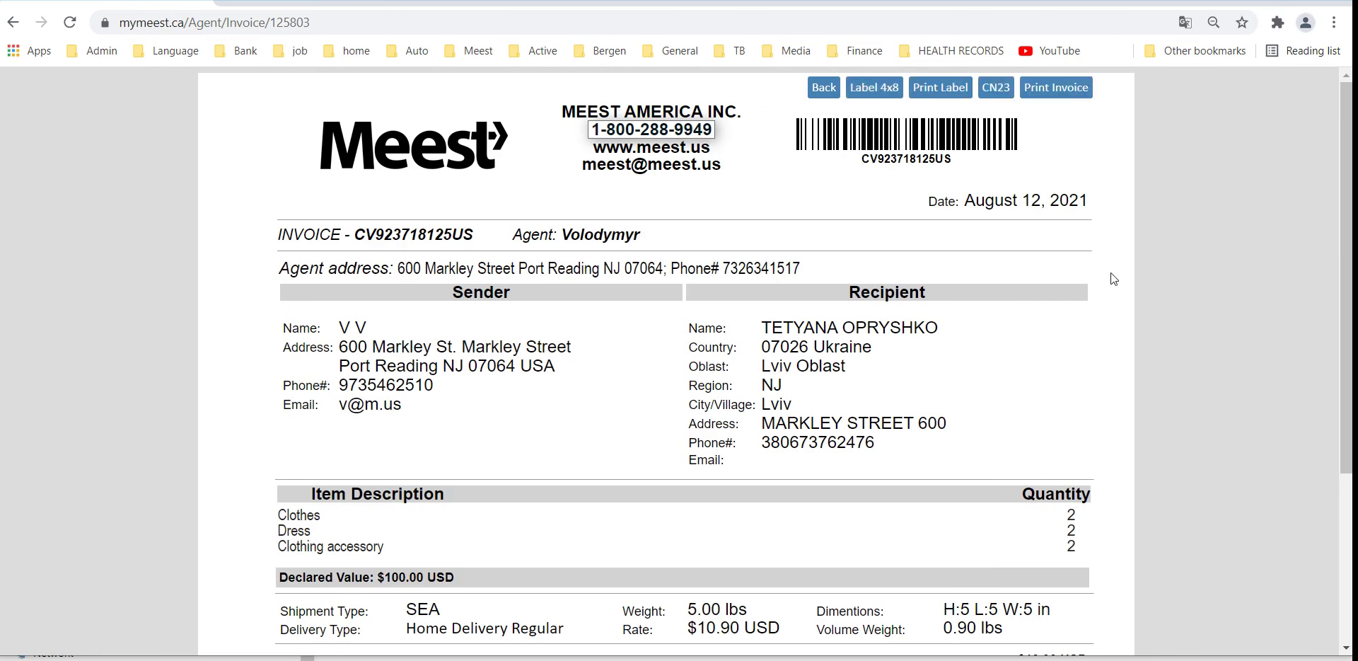
left_click(1000, 90)
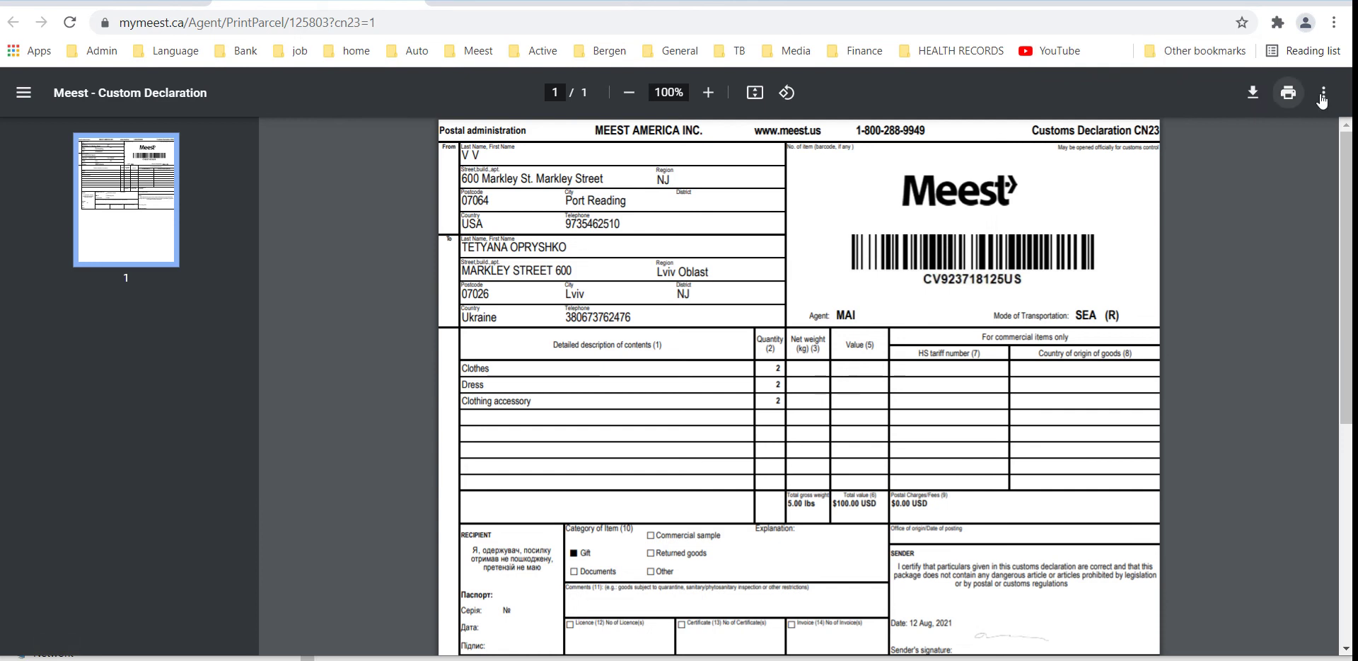
Go back from the CN23 PDF to the parcel's invoice page with Alt+Left.
key("alt+Left")
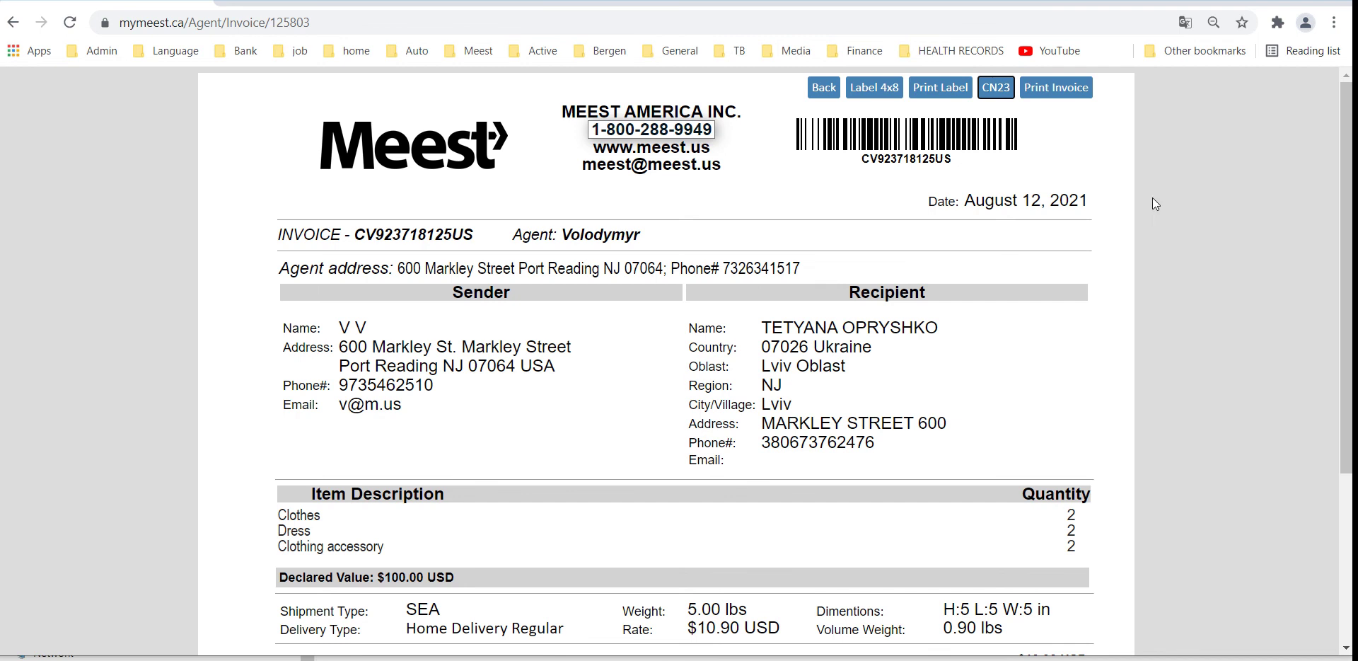
In the Parcels list, pay the new parcel in cash and start payment for the second parcel.
left_click(818, 87)
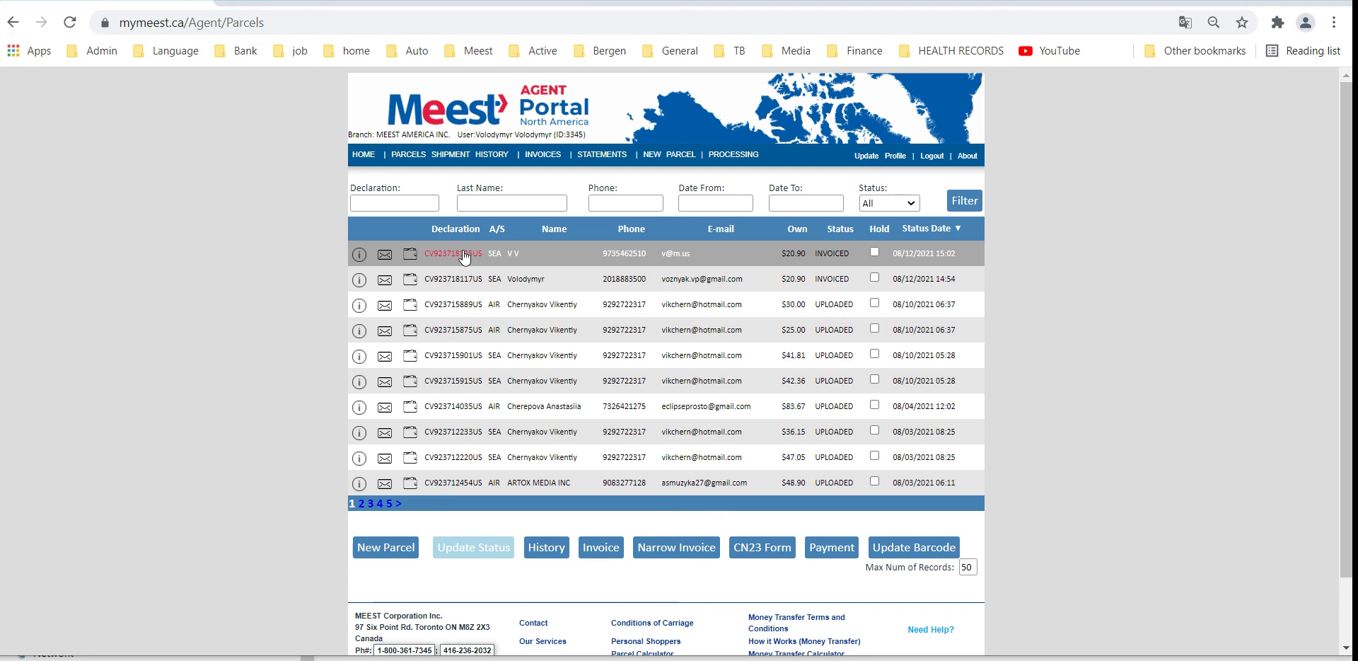
left_click(409, 254)
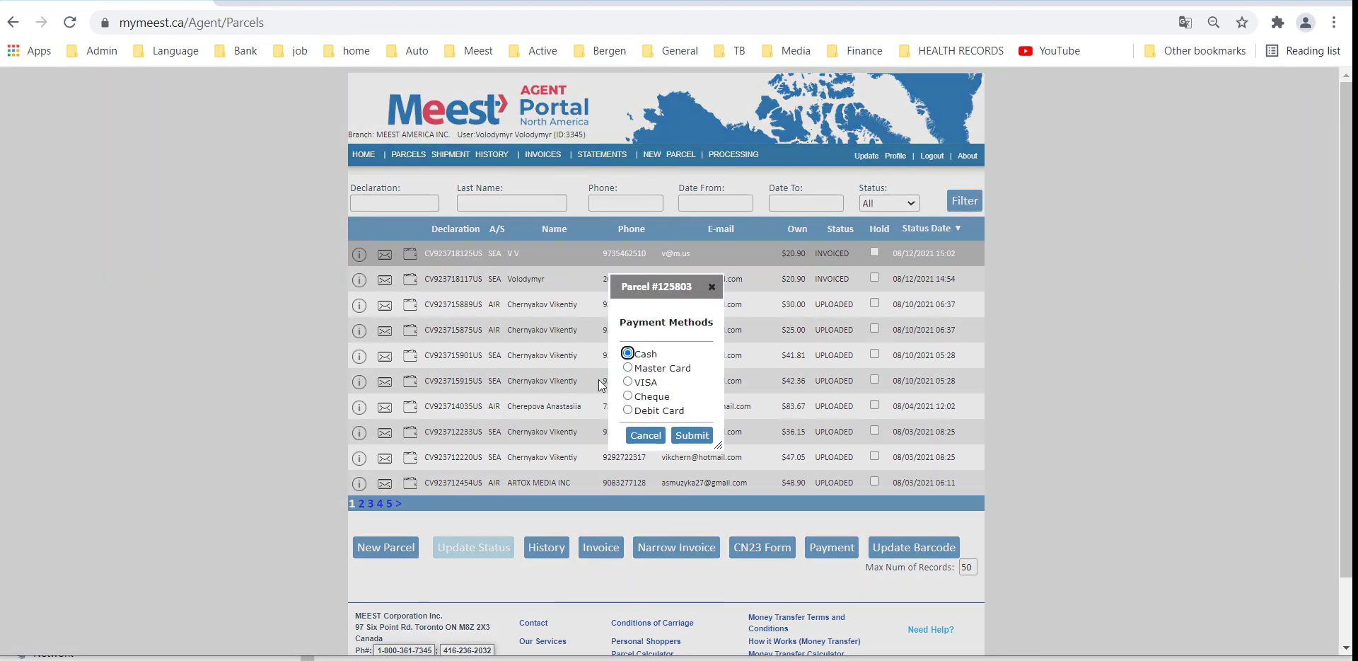
left_click(692, 435)
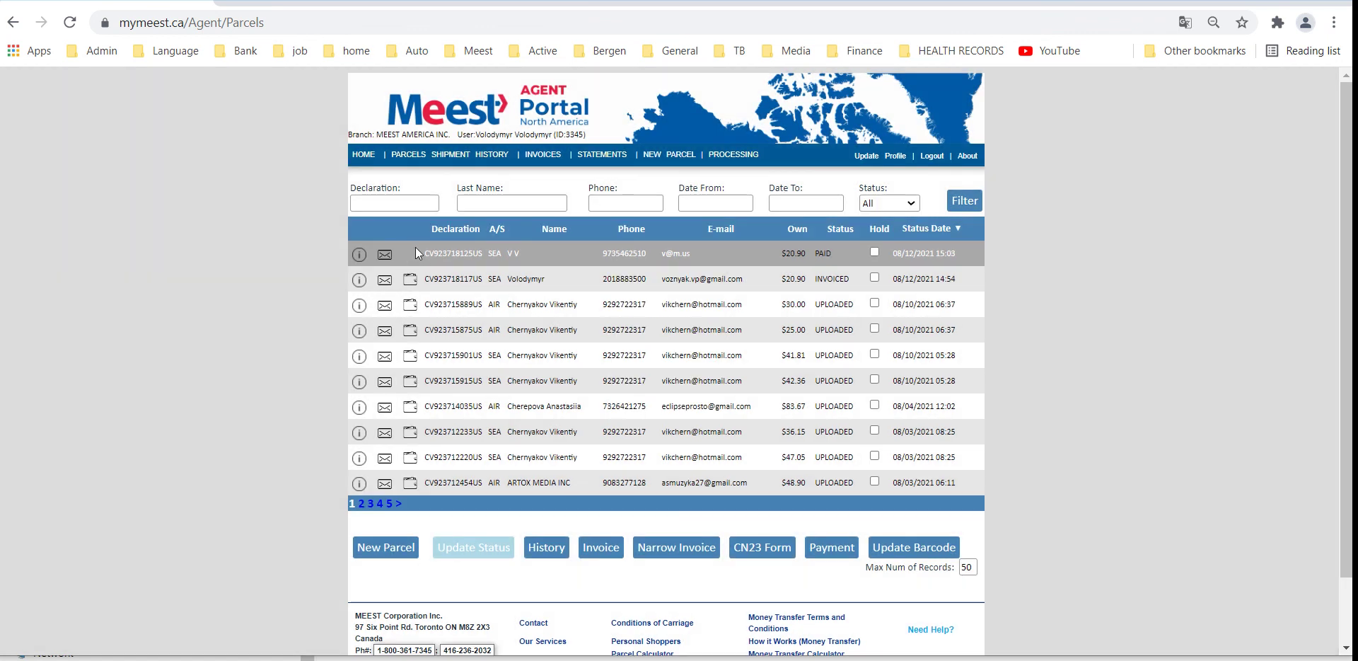
left_click(409, 279)
Submit the second parcel's cash payment and create a new statement under STATEMENTS.
left_click(692, 435)
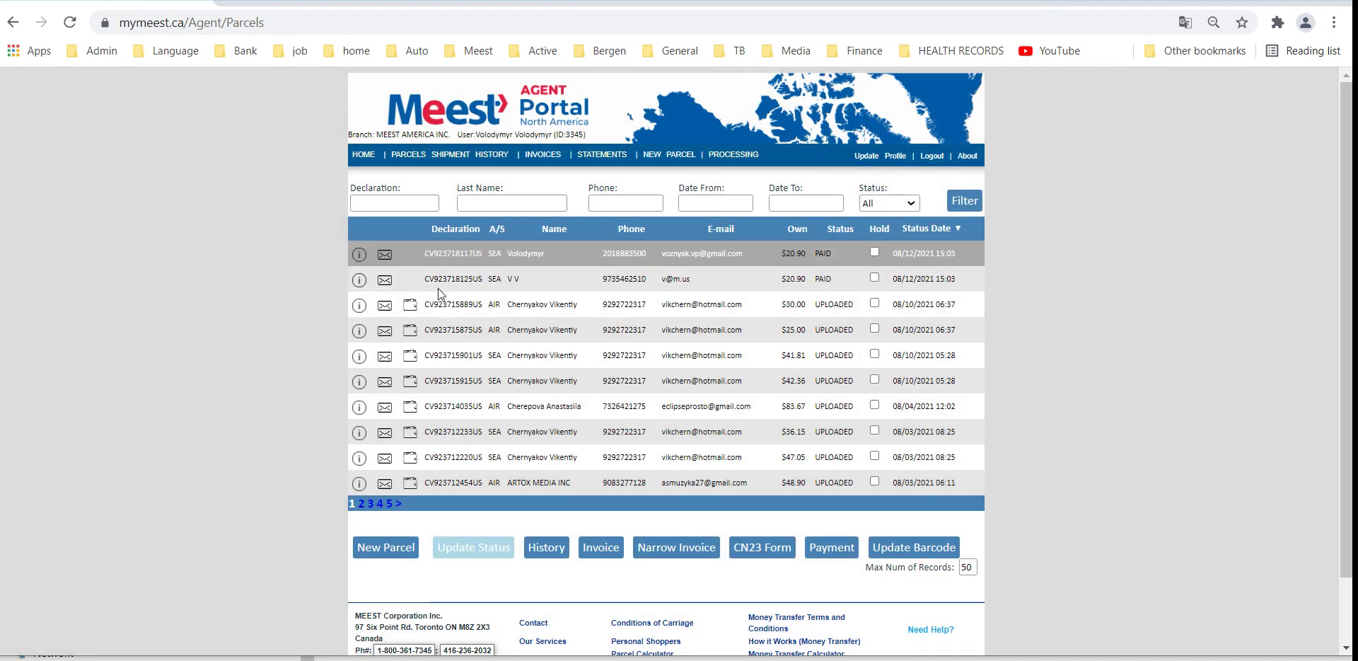
left_click(603, 155)
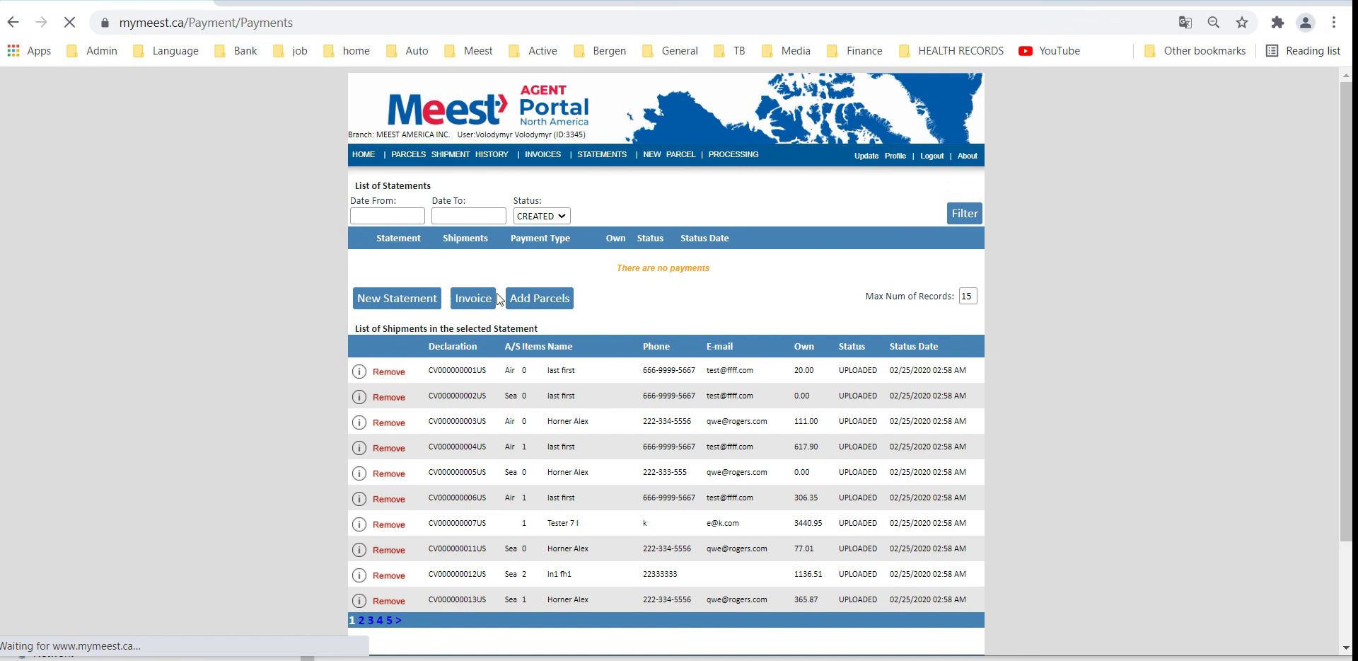
left_click(409, 299)
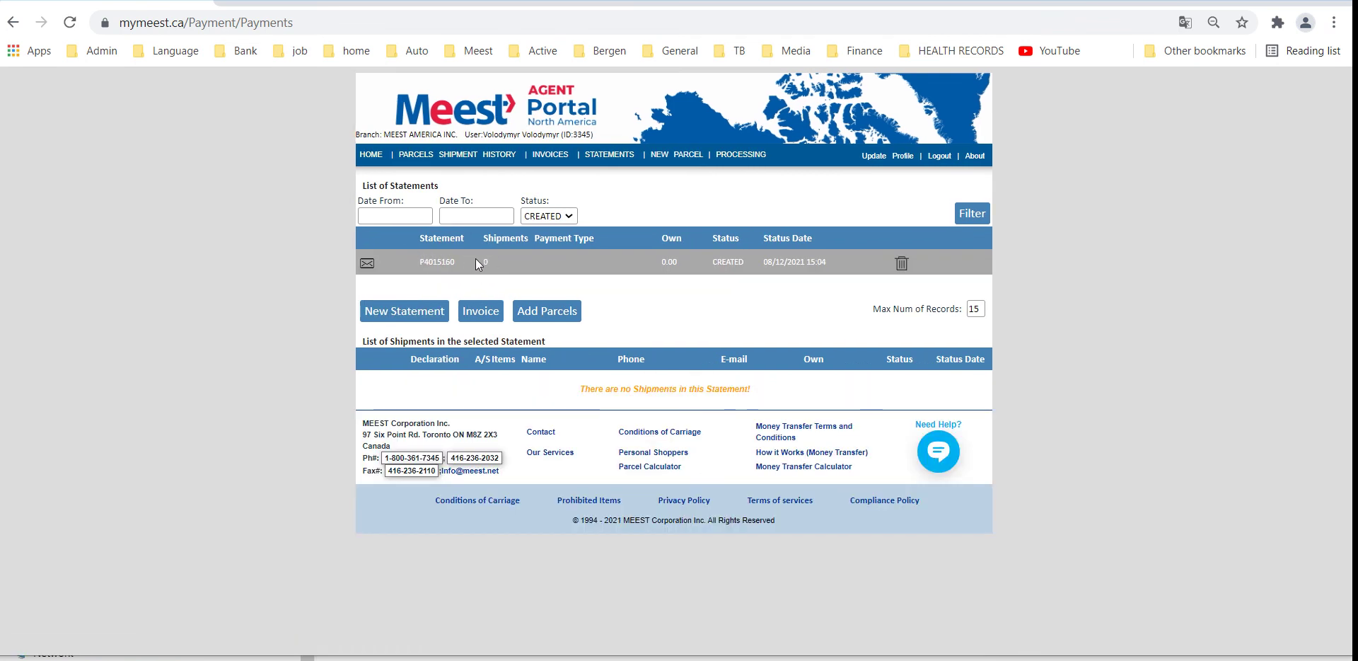
Add the two paid SEA parcels from the shipment picker to the statement, totalling 41.80.
left_click(550, 315)
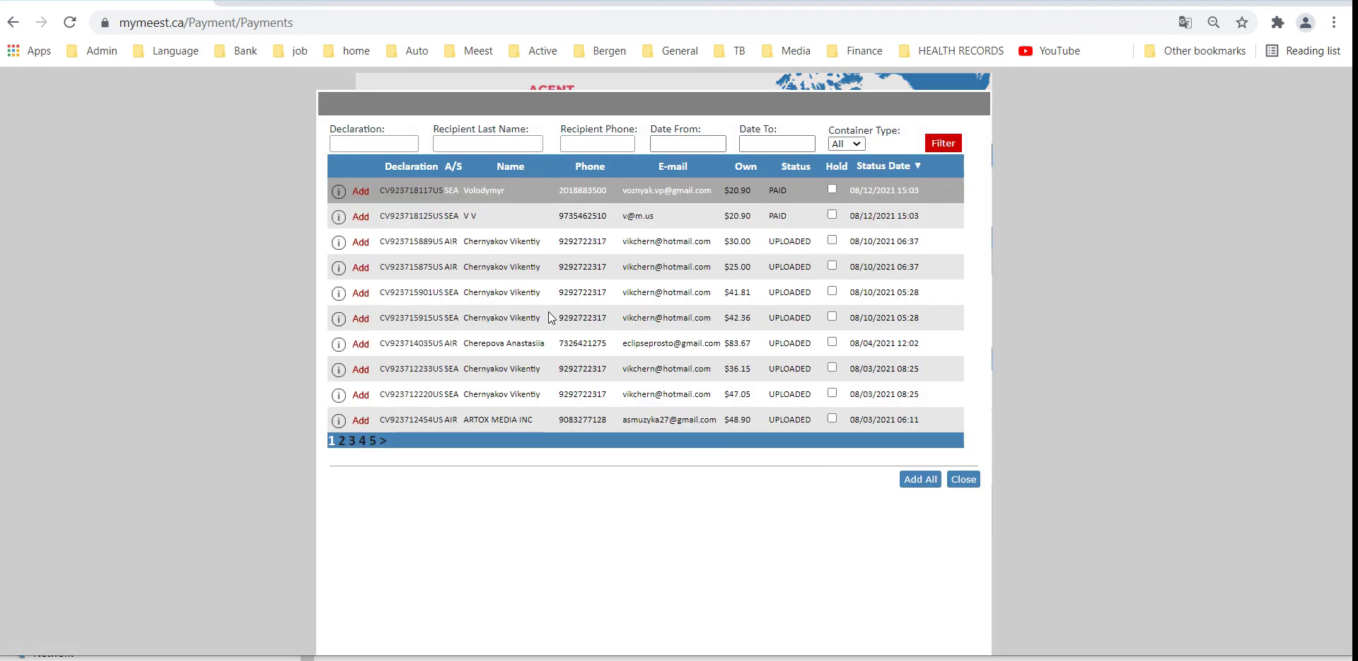
left_click(360, 191)
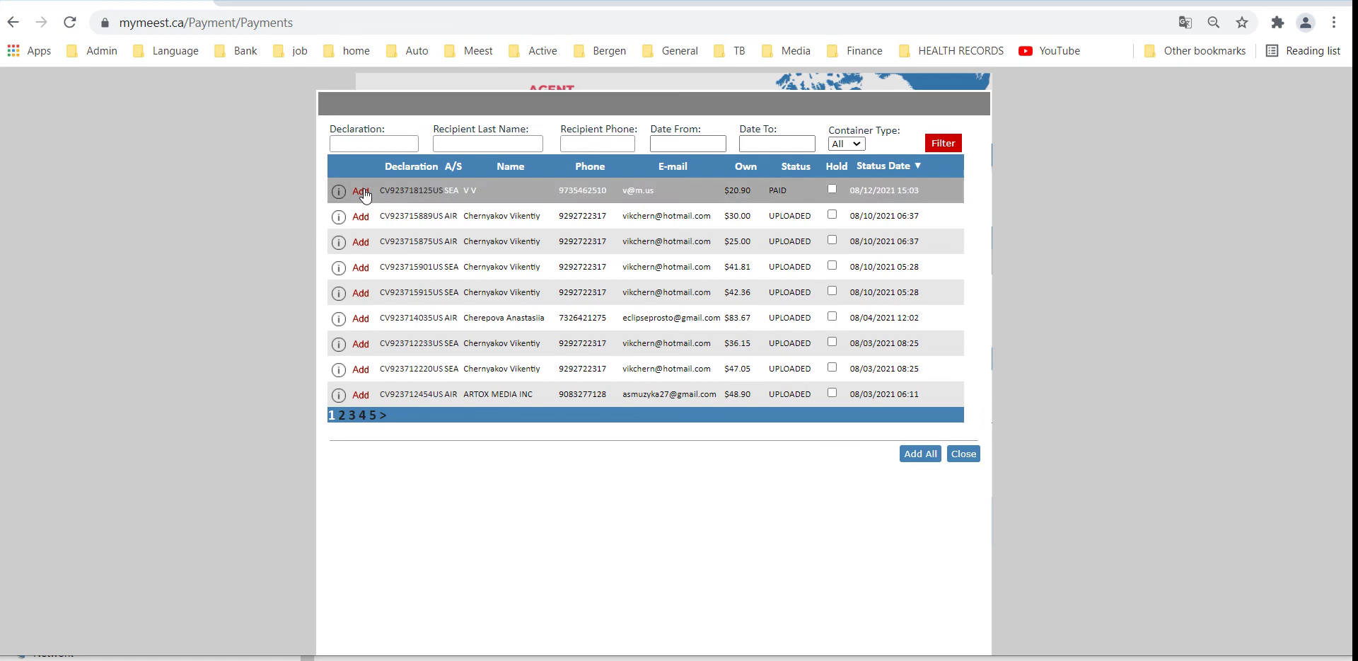
left_click(360, 191)
left_click(962, 430)
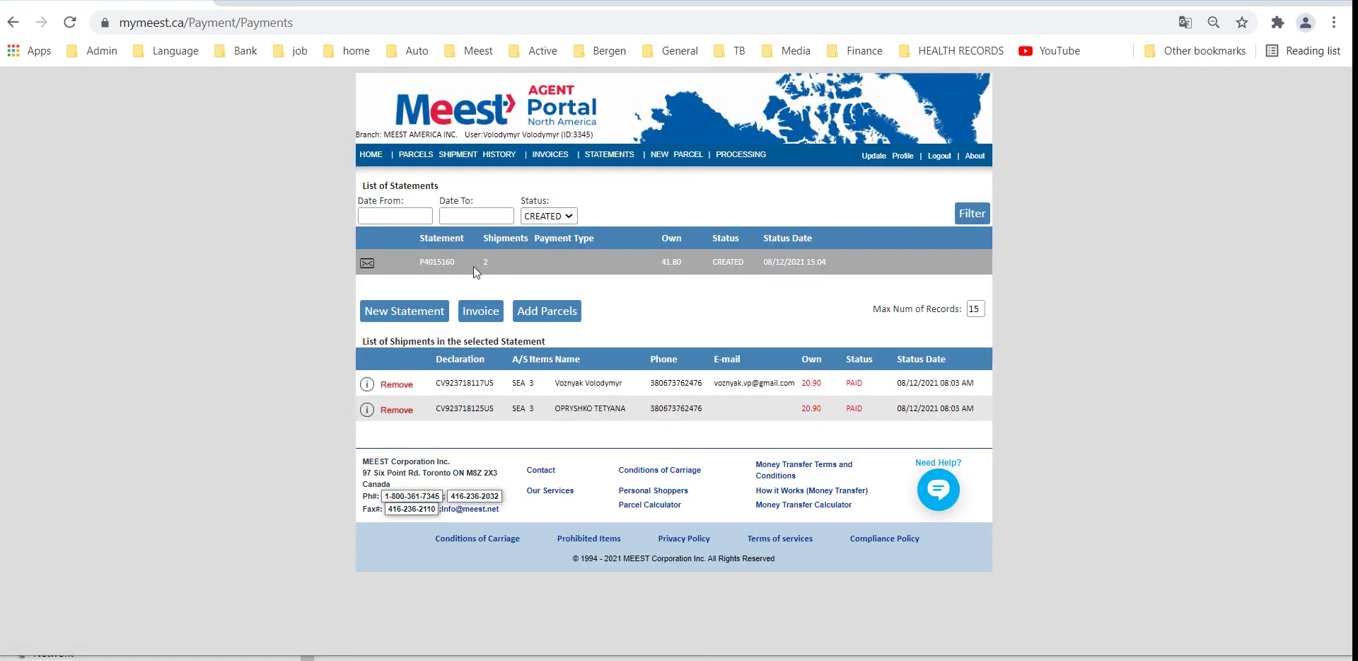
Open the statement invoice for both 5 lb SEA parcels to Ukraine and highlight the 41.80 total.
left_click(480, 311)
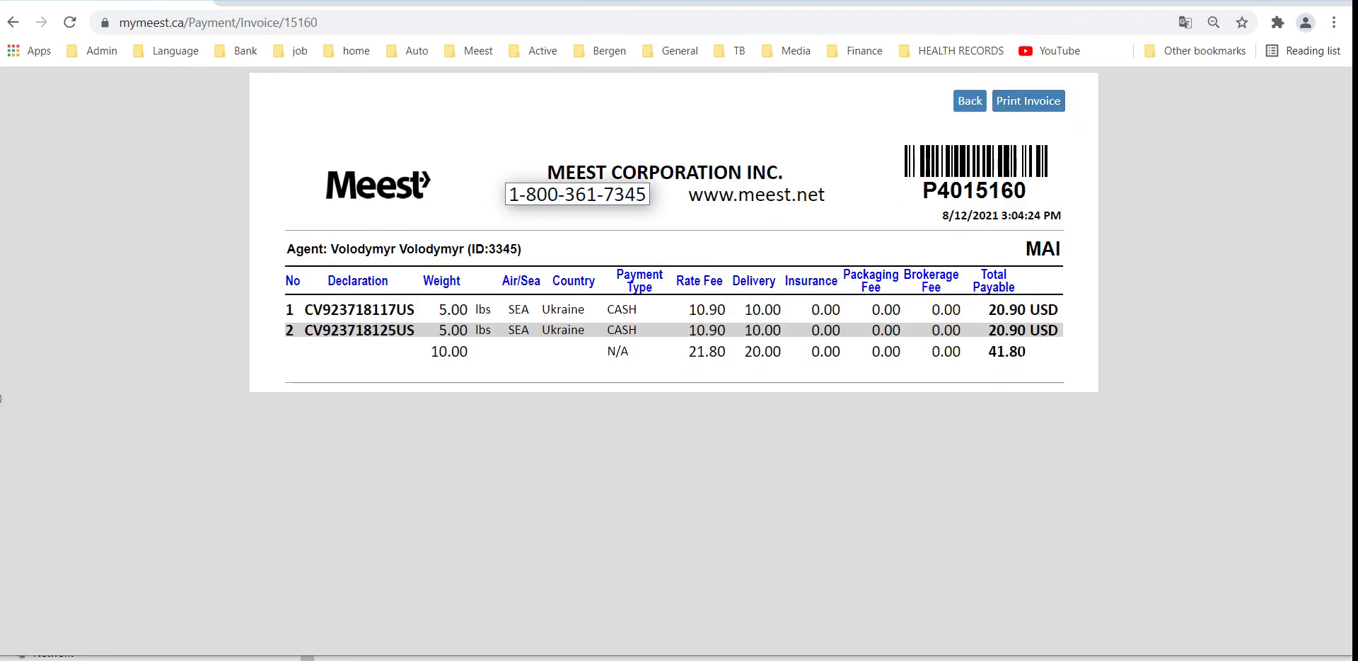
left_click_drag(1028, 352, 989, 351)
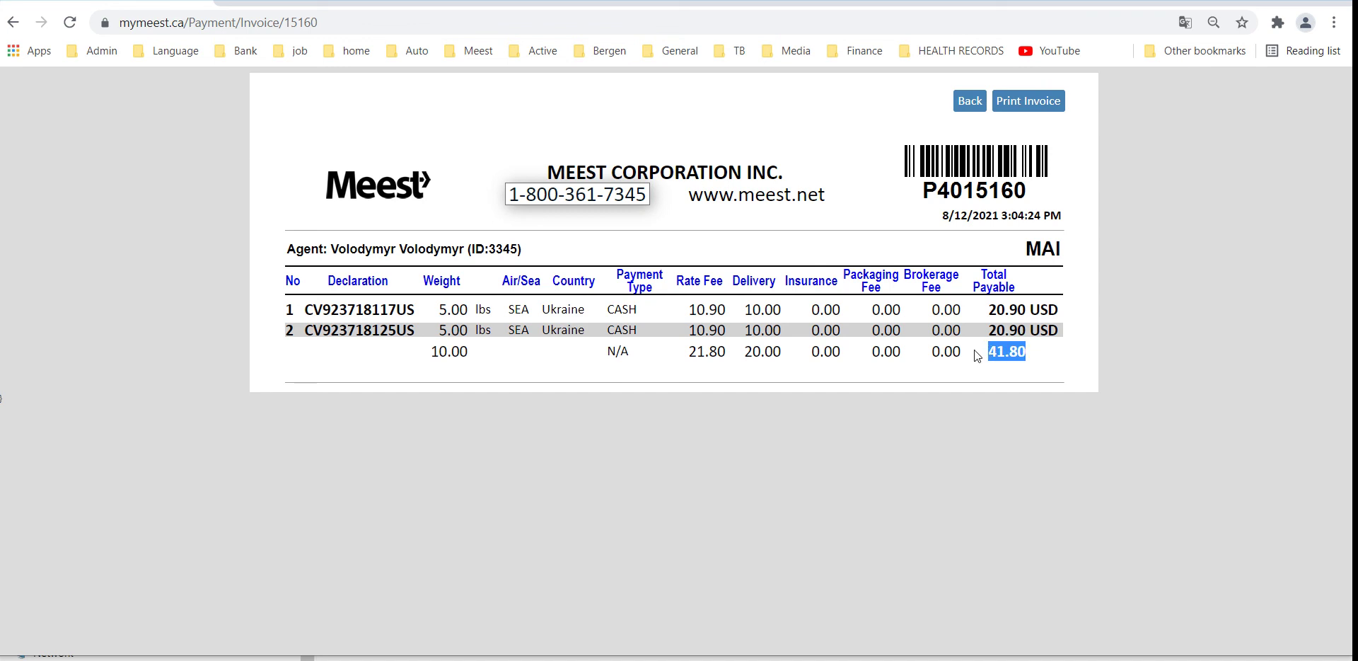